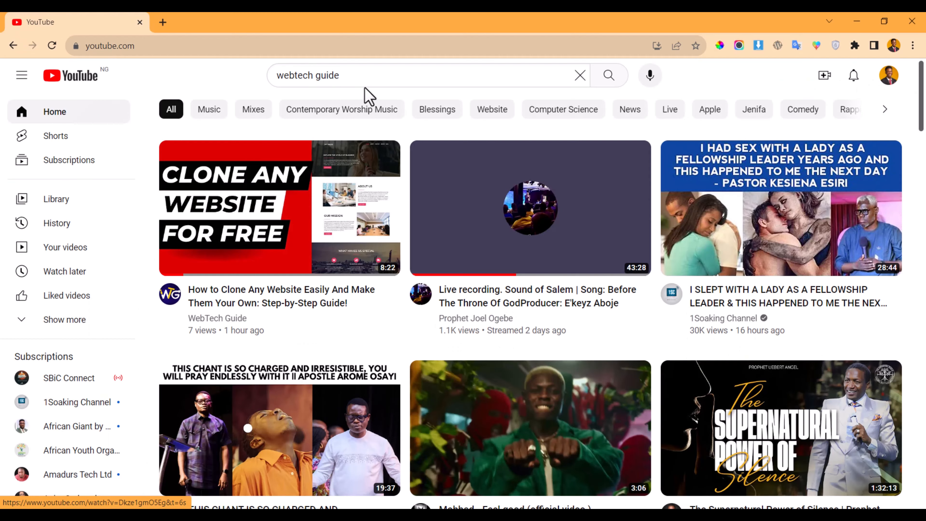
Search YouTube for "webtech guide" and open the video "How to Clone Any Website Easily And Make Them Your Own: Step-by-Step Guide!".
left_click(373, 75)
key("Return")
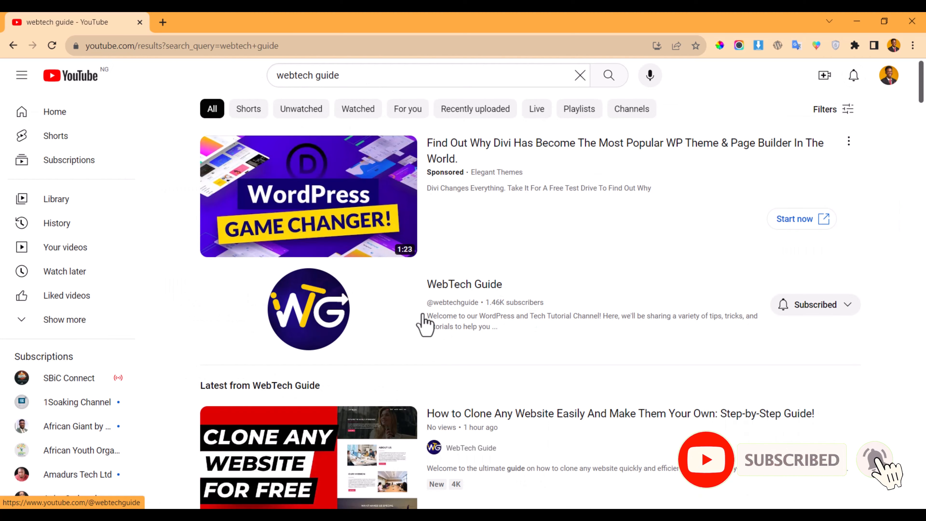
scroll(359, 253, "down", 4)
scroll(434, 316, "down", 2)
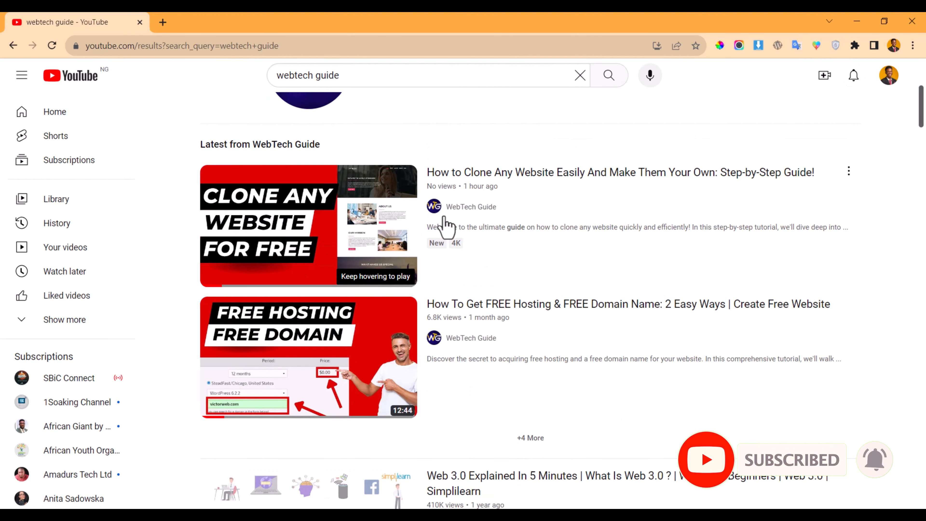
left_click(349, 286)
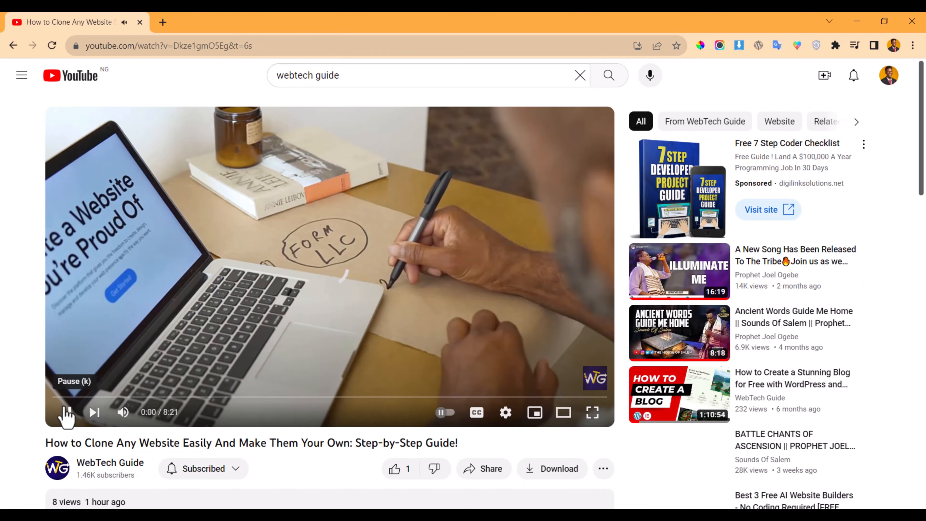
Pause the video and copy its URL.
left_click(67, 412)
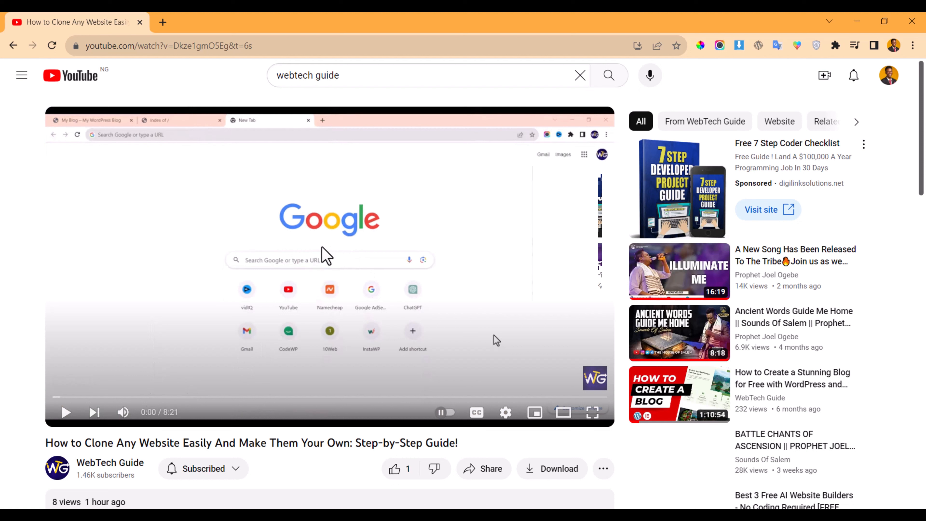
right_click(280, 203)
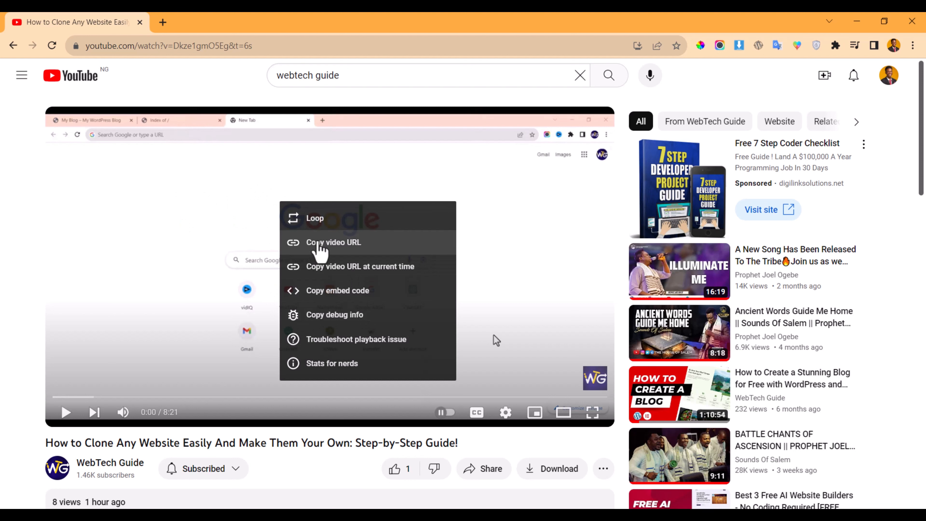
left_click(327, 242)
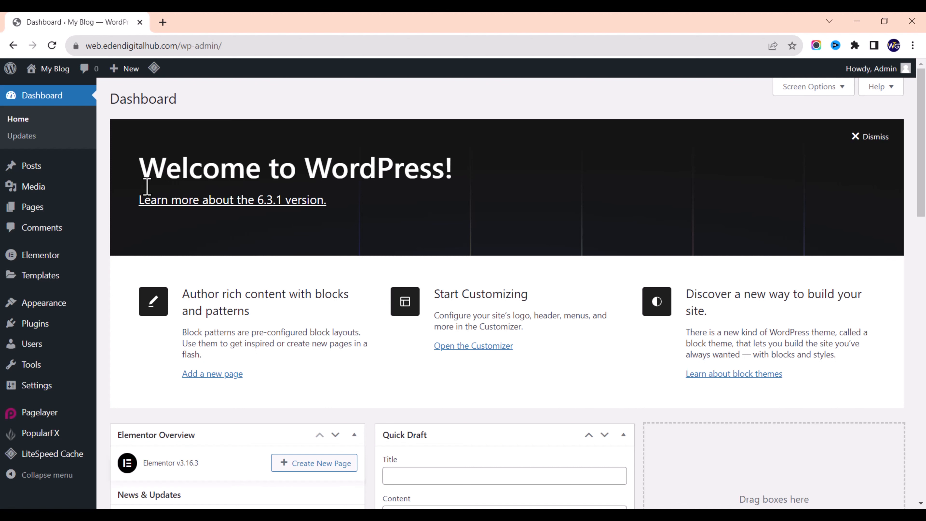
Create a new WordPress post titled "YouTube Video".
left_click(36, 168)
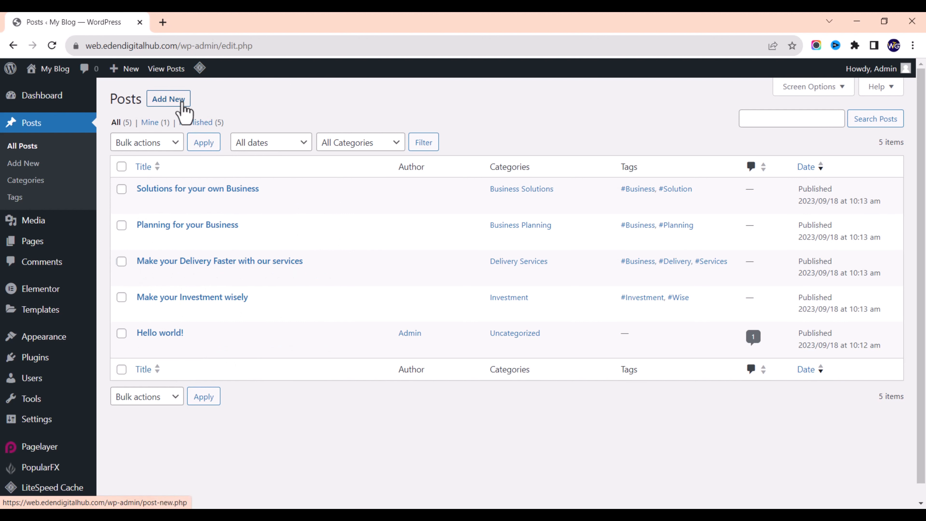
left_click(178, 108)
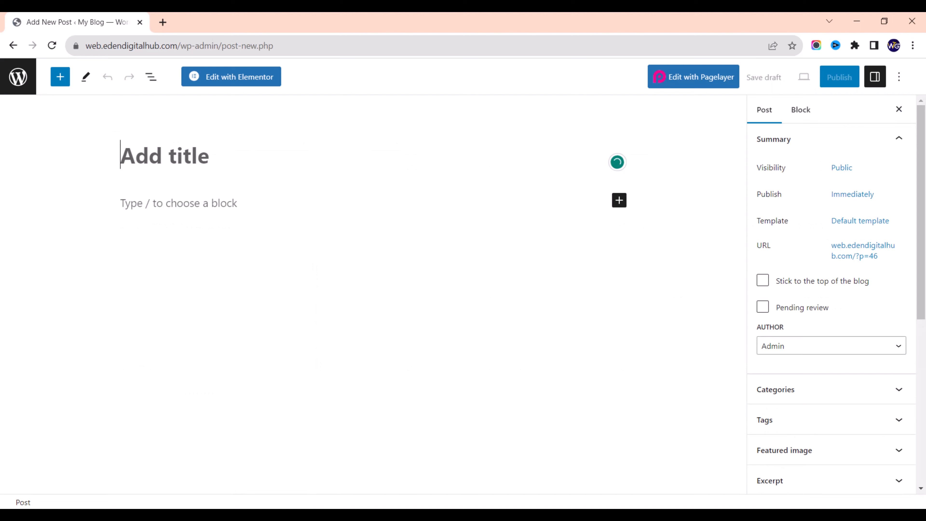
type("YouTu")
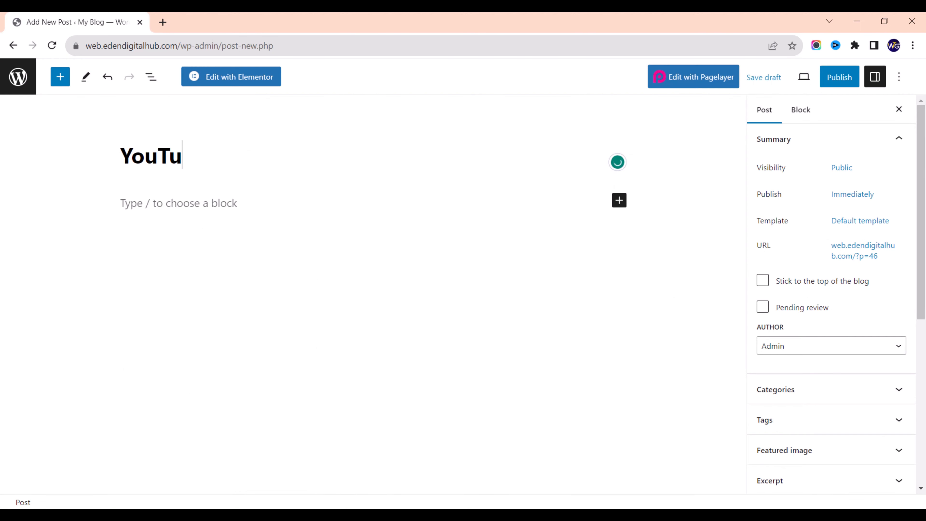
type("be Video")
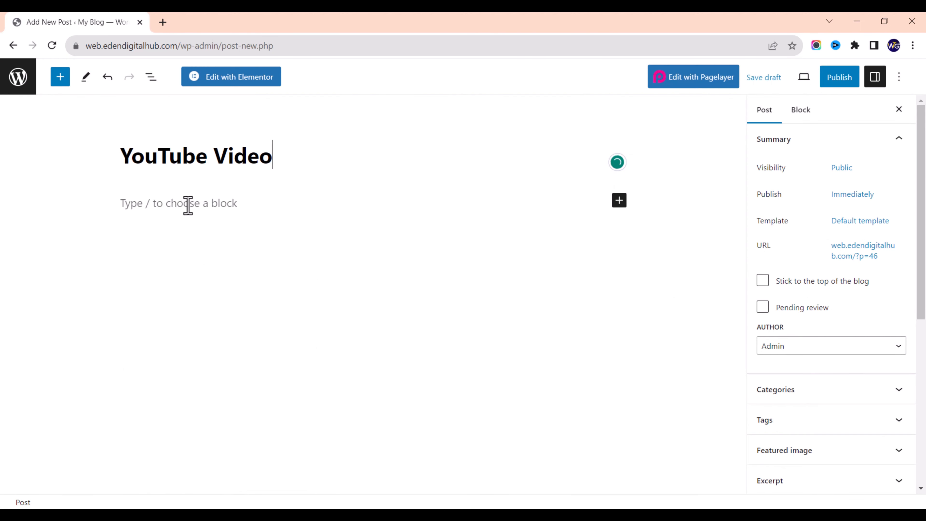
left_click(188, 206)
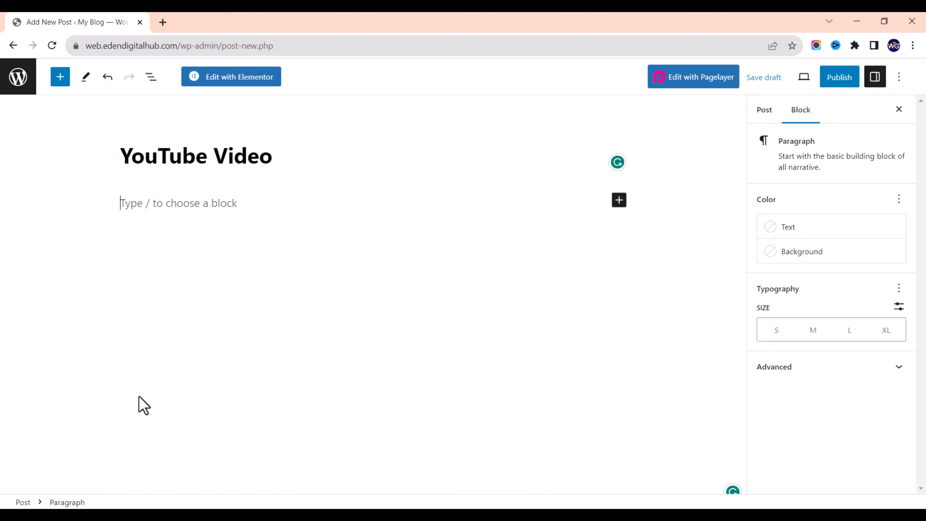
type("/")
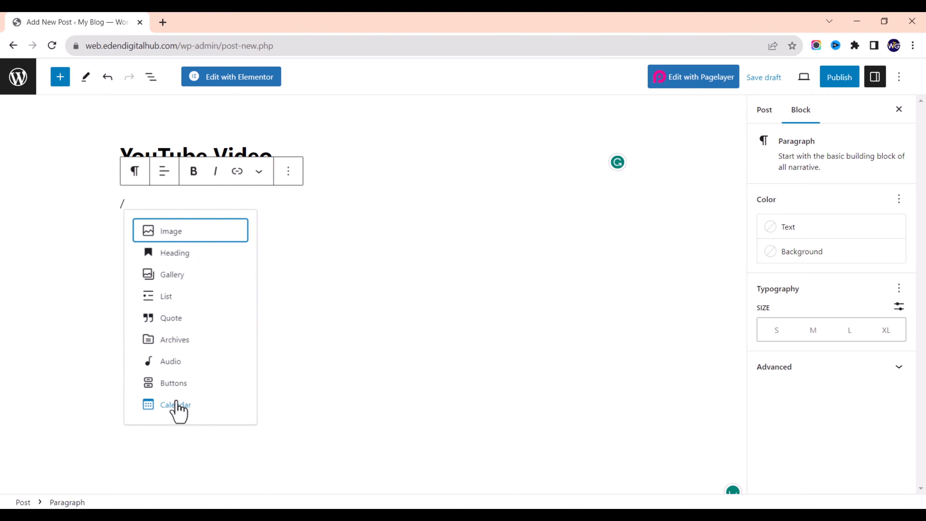
left_click(347, 313)
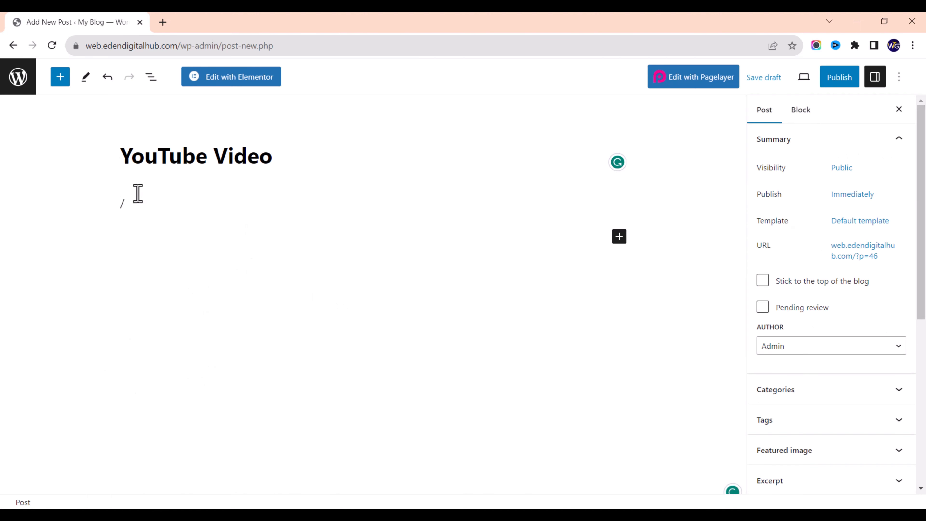
left_click(142, 213)
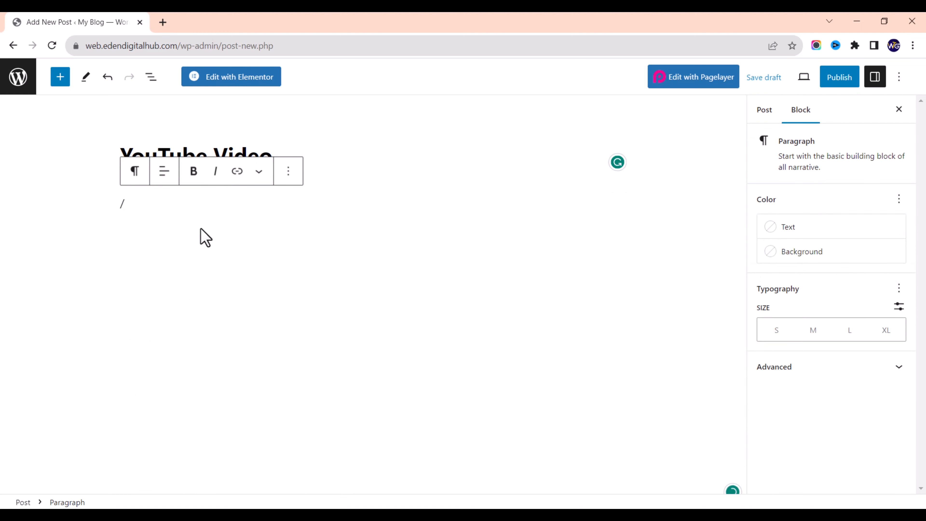
key("BackSpace")
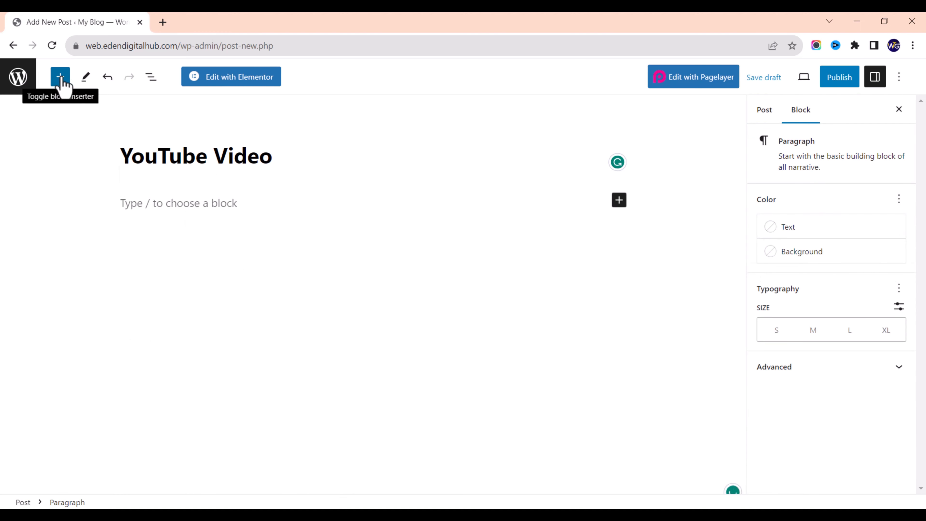
left_click(59, 78)
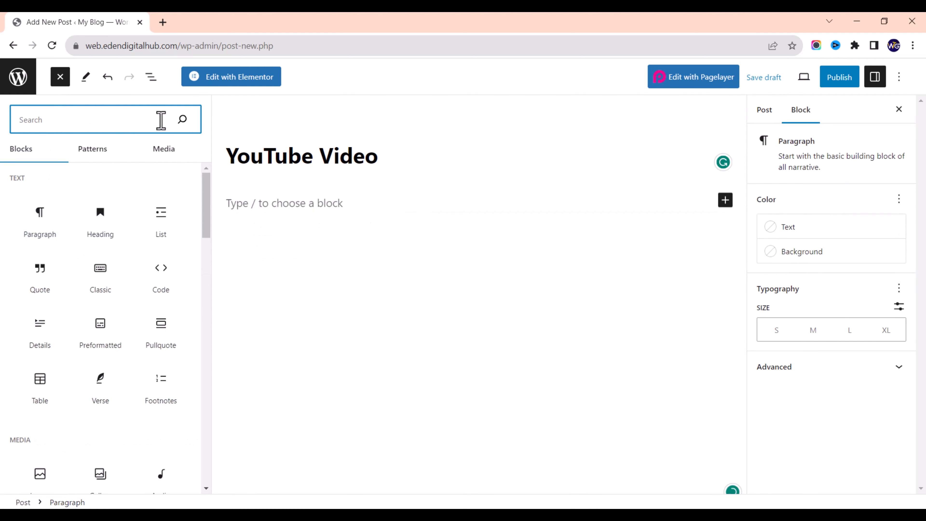
type("yout")
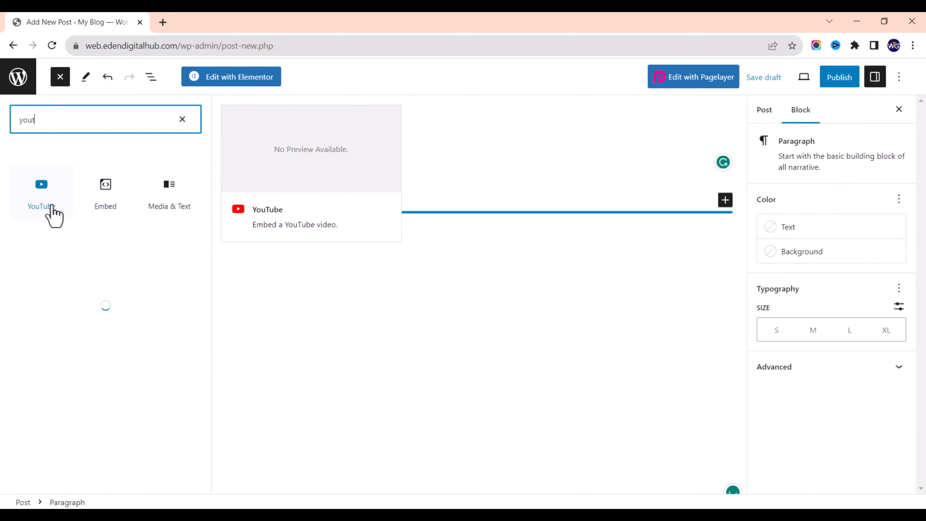
left_click(42, 193)
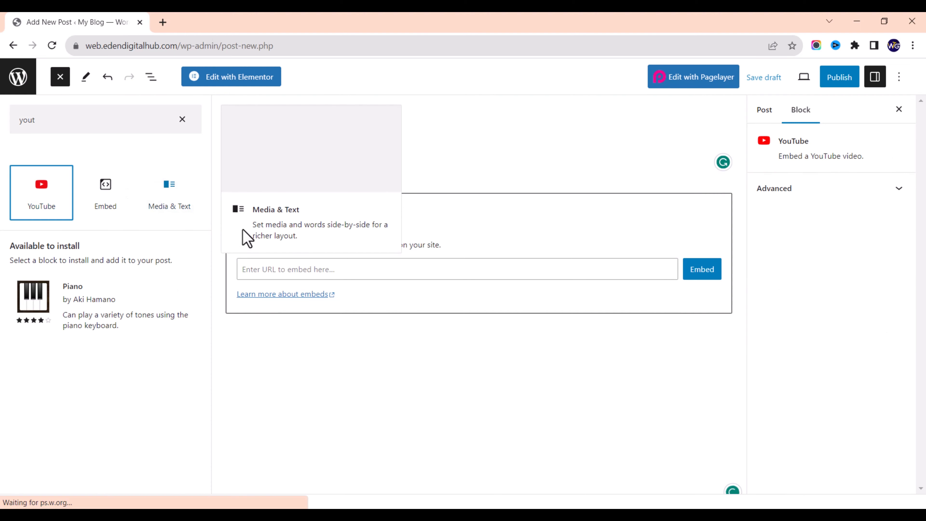
left_click(284, 269)
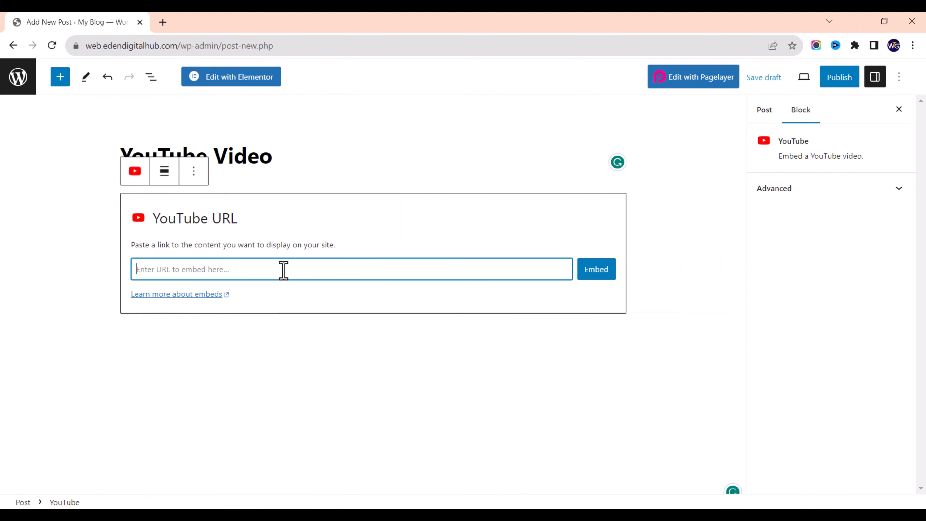
type("https://youtu.be/Dkze1gmO5Eg")
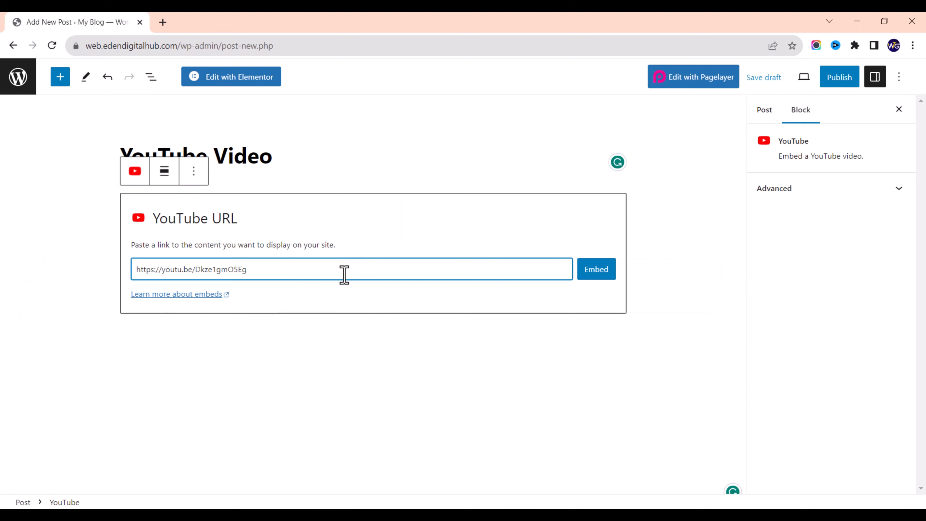
left_click(589, 270)
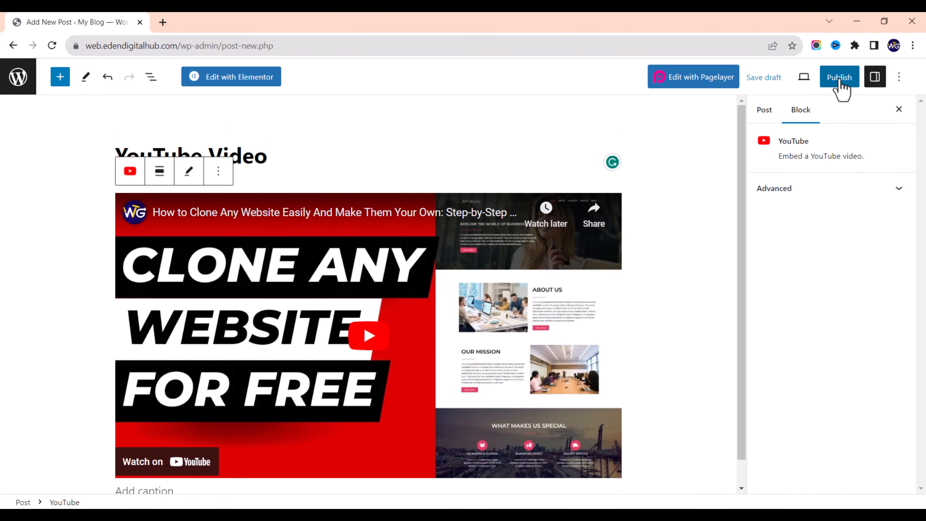
Publish the "YouTube Video" post and open its live page.
left_click(839, 82)
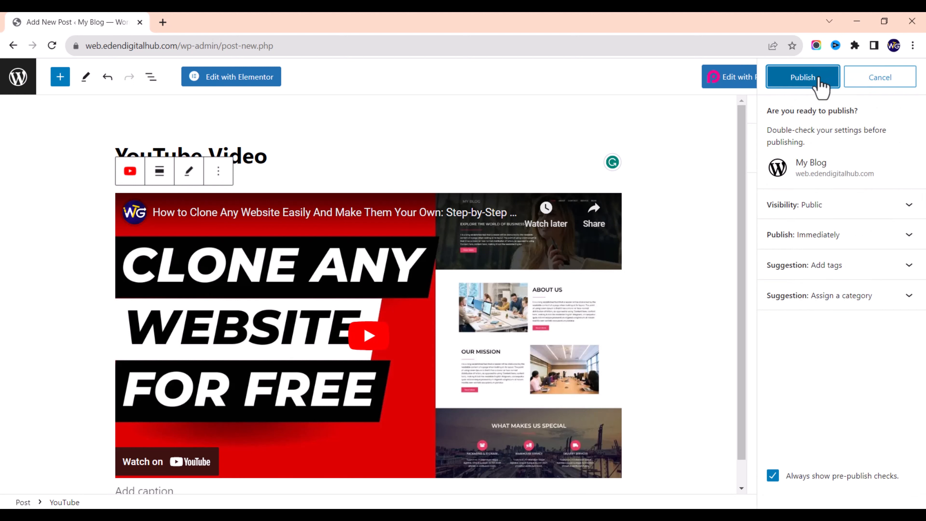
left_click(817, 81)
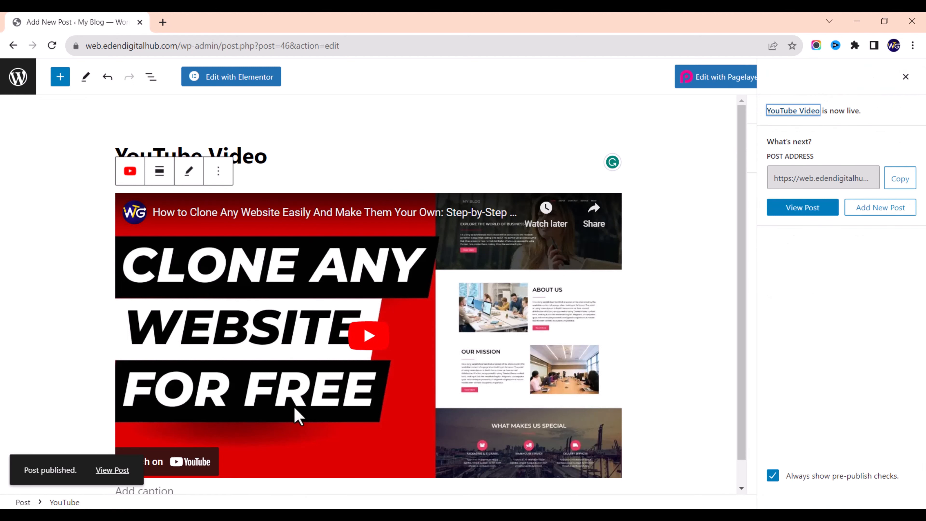
left_click(109, 470)
Play the embedded video on the live post, skip ahead in it, and look over the page.
scroll(275, 310, "down", 5)
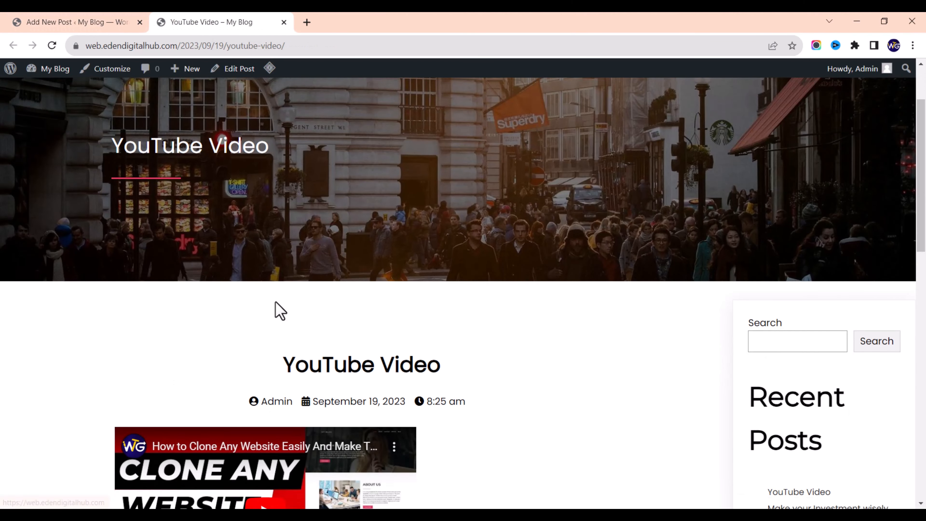
scroll(265, 294, "up", 2)
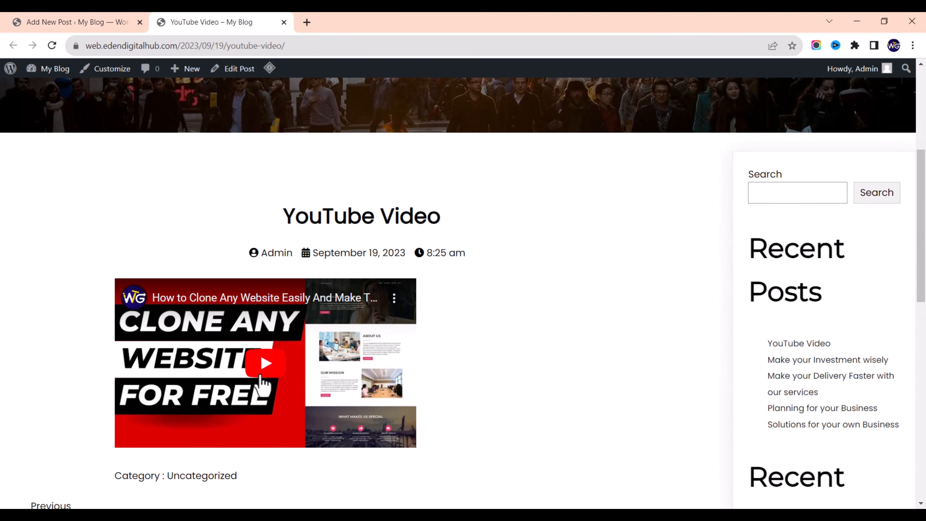
left_click(265, 363)
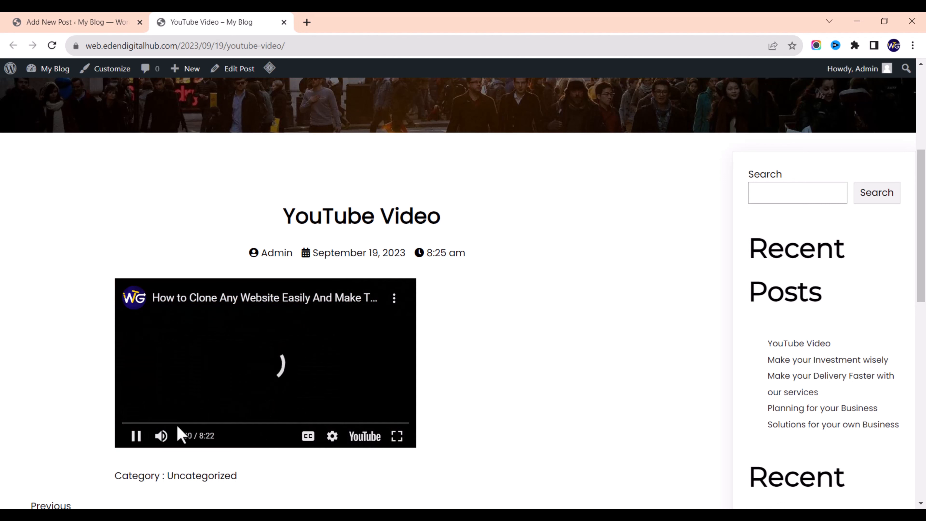
scroll(299, 365, "down", 2)
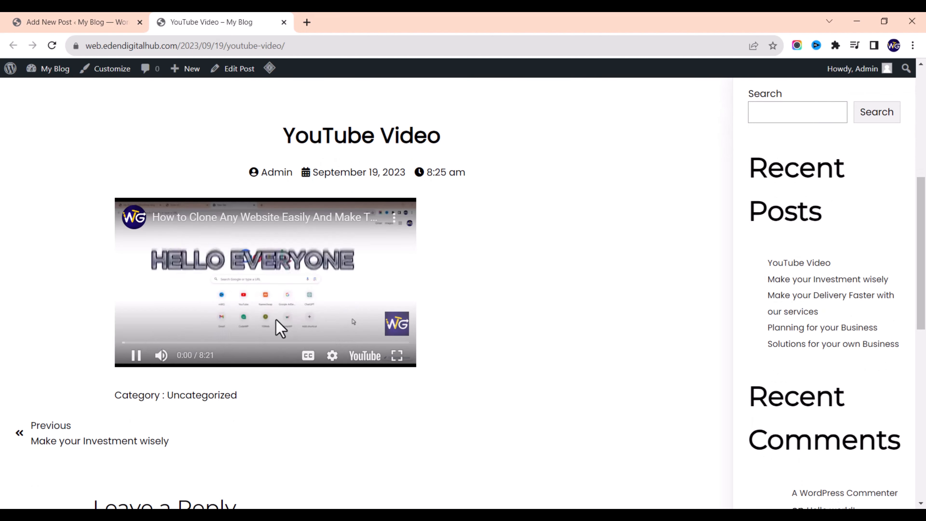
left_click(169, 342)
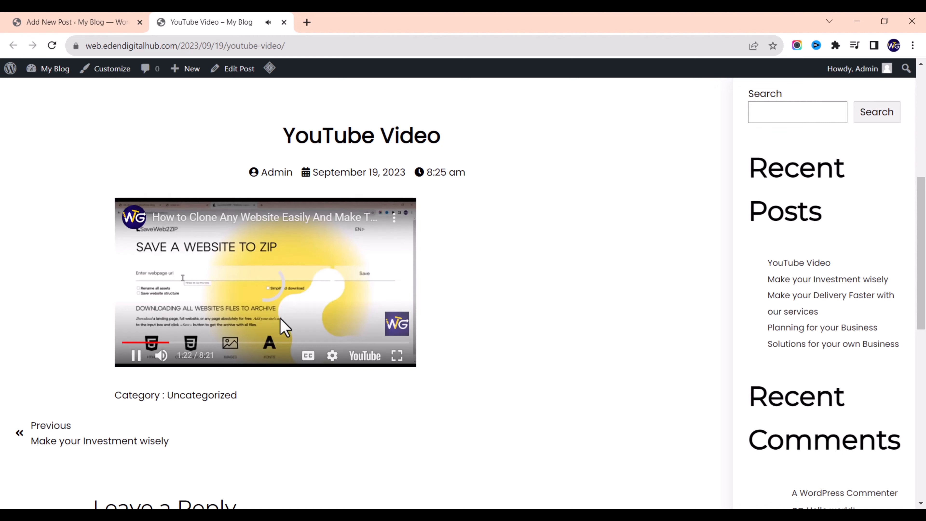
scroll(407, 345, "up", 8)
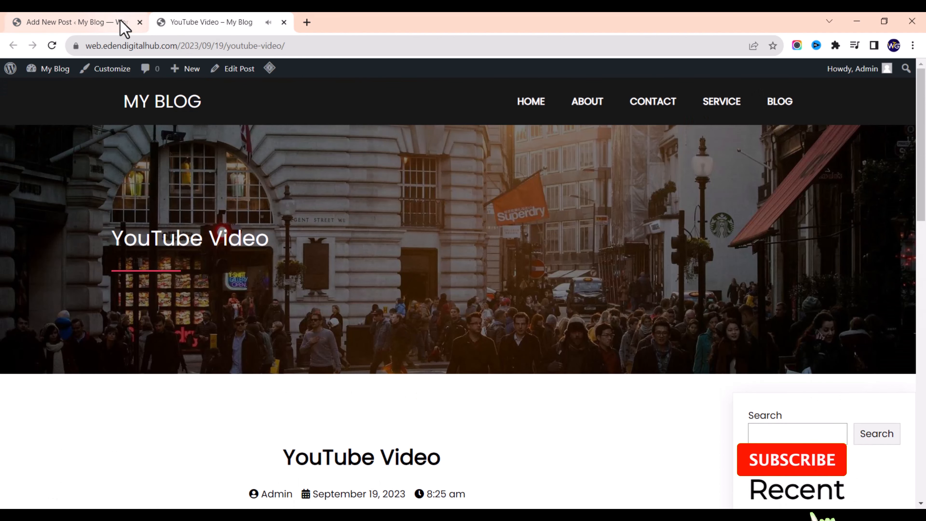
scroll(187, 97, "down", 1)
scroll(188, 97, "up", 1)
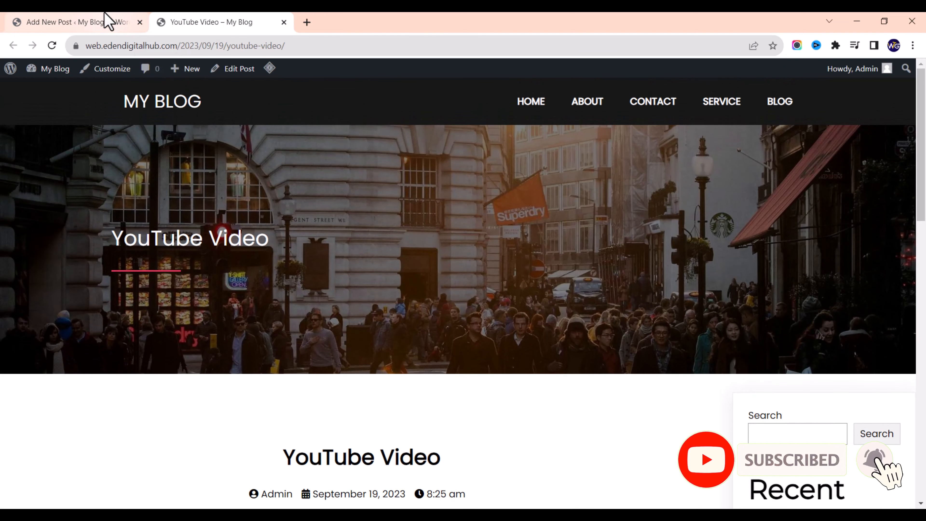
Return to the WordPress admin and create a new page titled "YouTube Video 1".
left_click(106, 21)
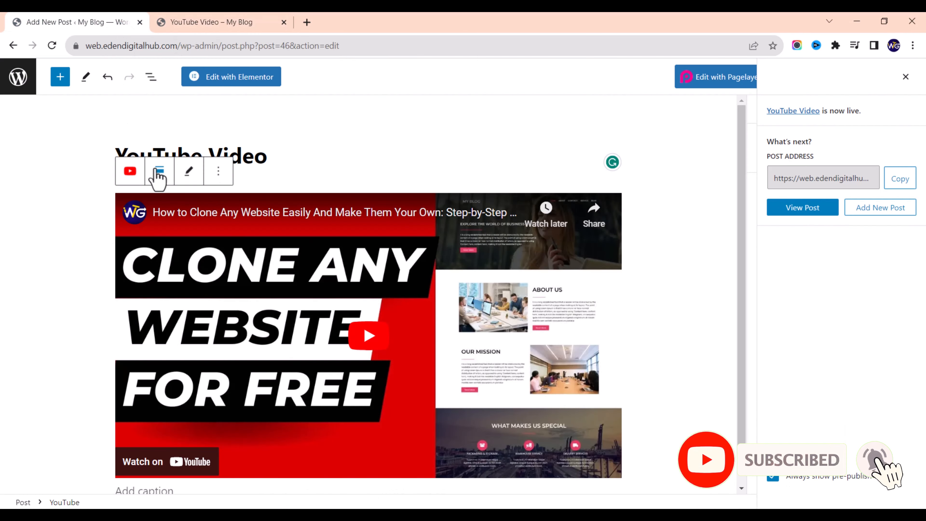
left_click(11, 47)
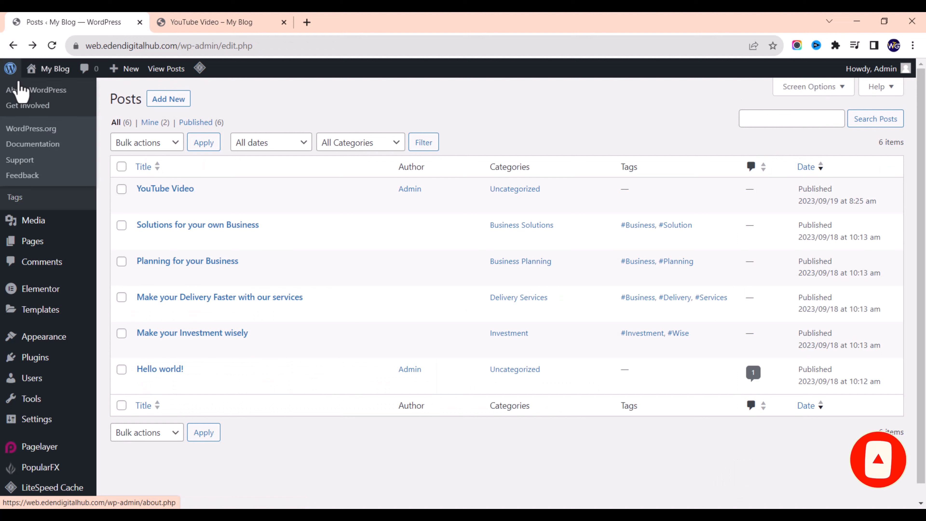
left_click(34, 241)
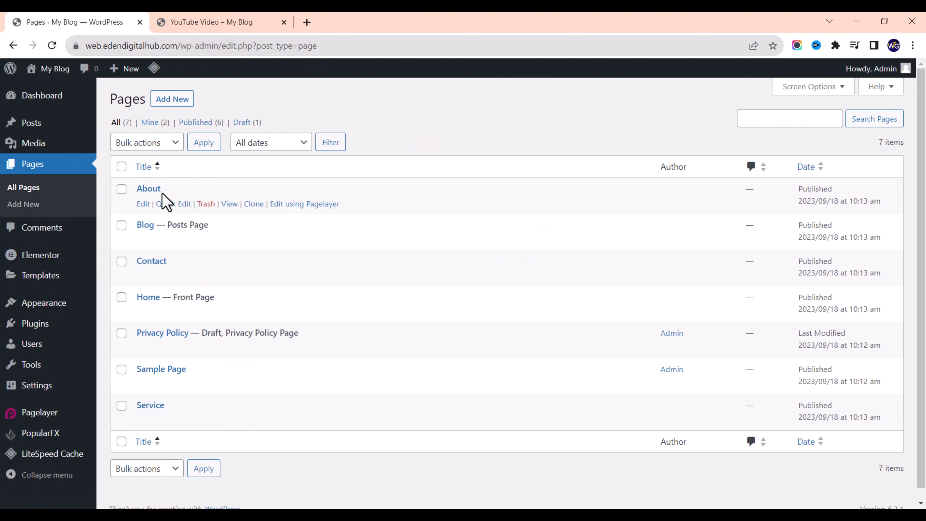
left_click(174, 107)
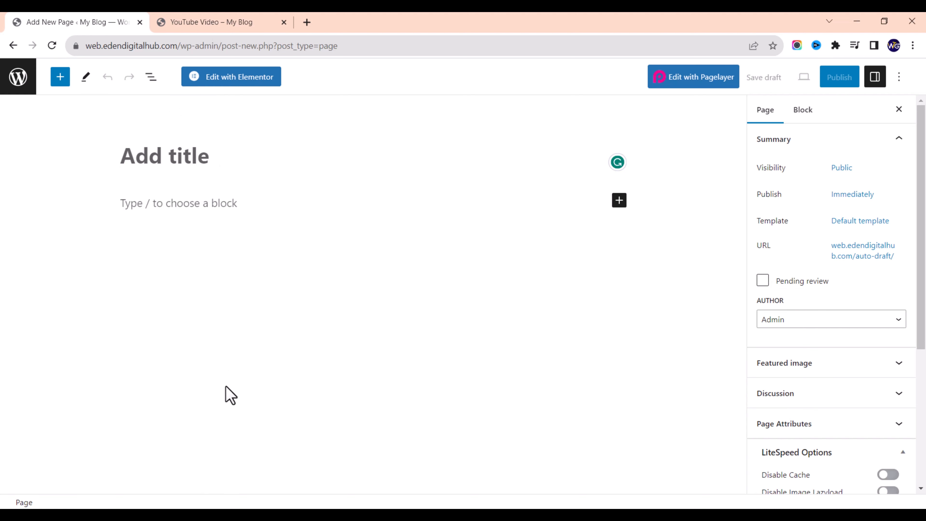
type("YouTube Video 1")
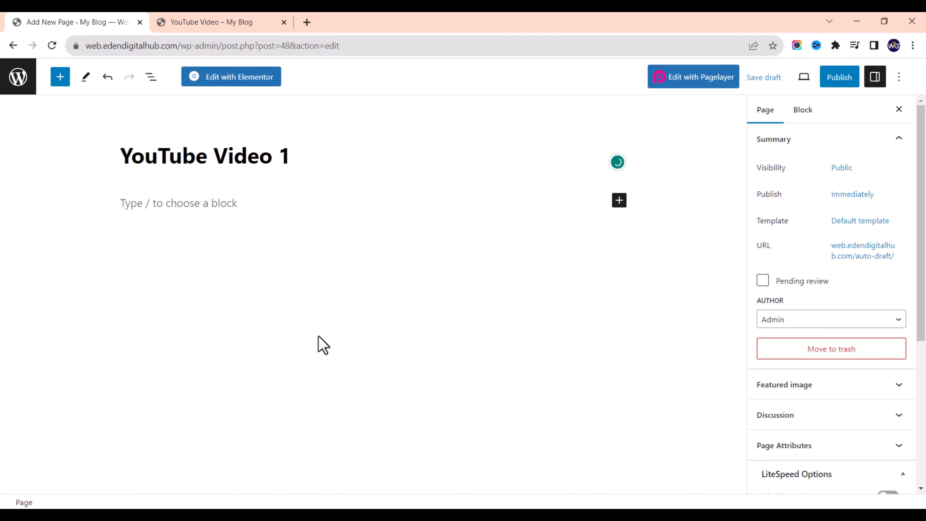
left_click(231, 201)
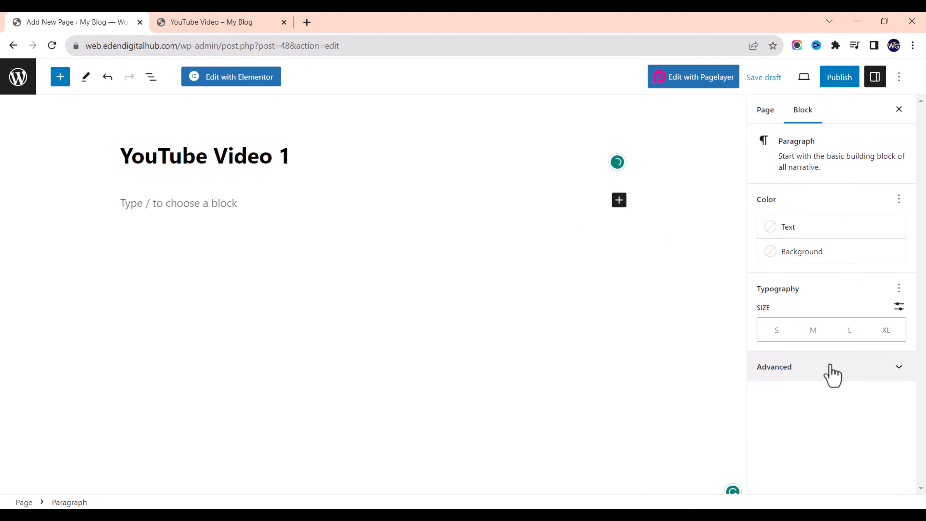
left_click(828, 374)
left_click(824, 378)
left_click(765, 110)
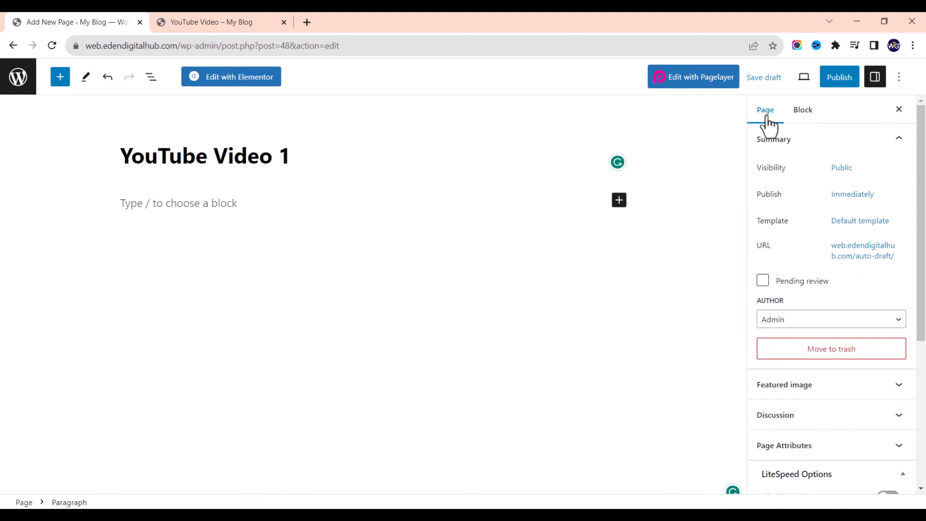
scroll(814, 365, "down", 5)
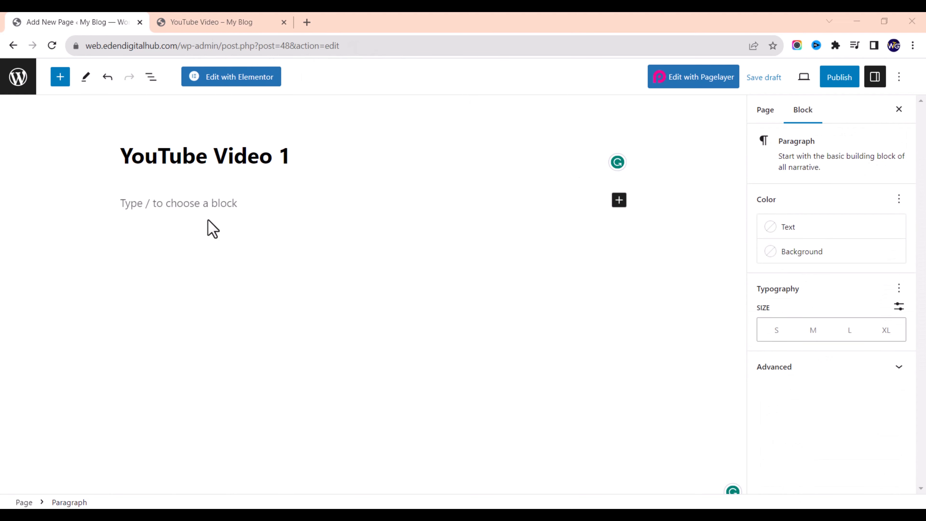
left_click(61, 78)
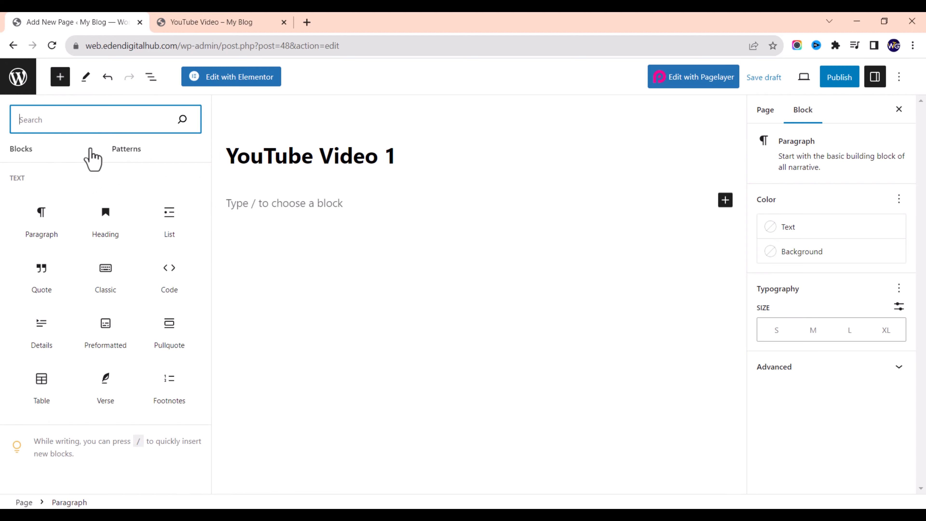
type("you")
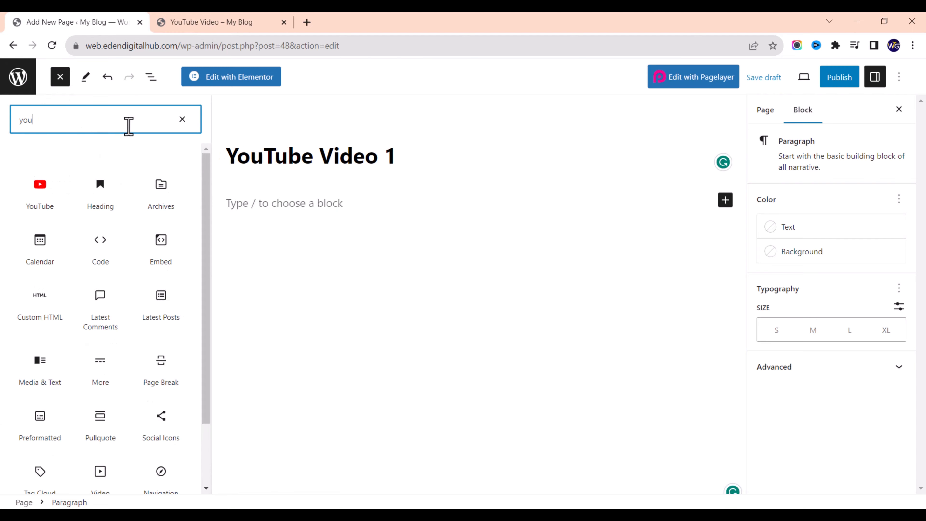
left_click(45, 204)
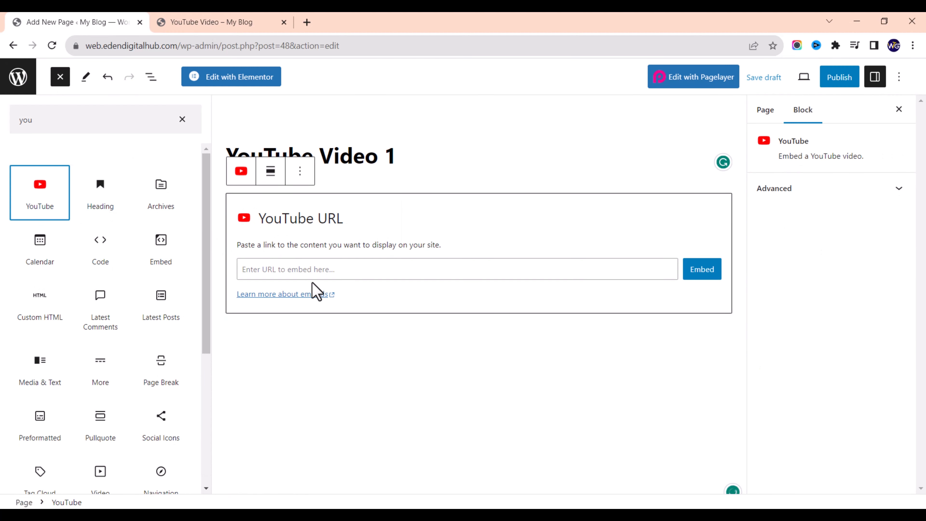
left_click(320, 277)
type("https://youtu.be/Dkze1gmO5Eg")
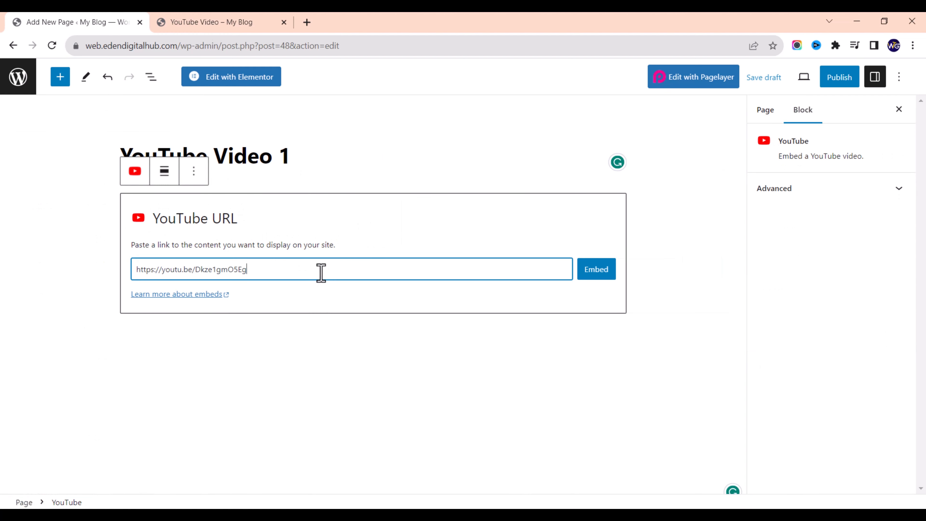
left_click(599, 276)
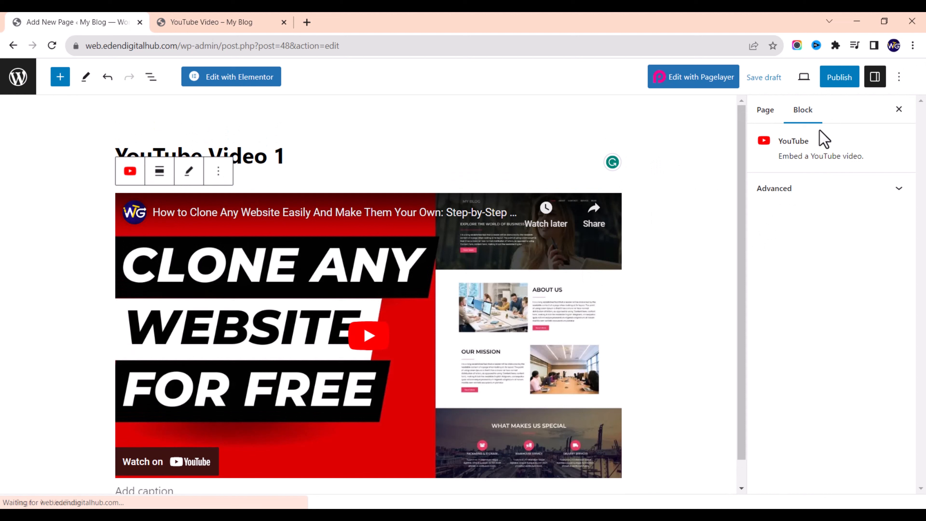
Publish the "YouTube Video 1" page and open its live version to look over the embedded video.
left_click(840, 80)
left_click(822, 82)
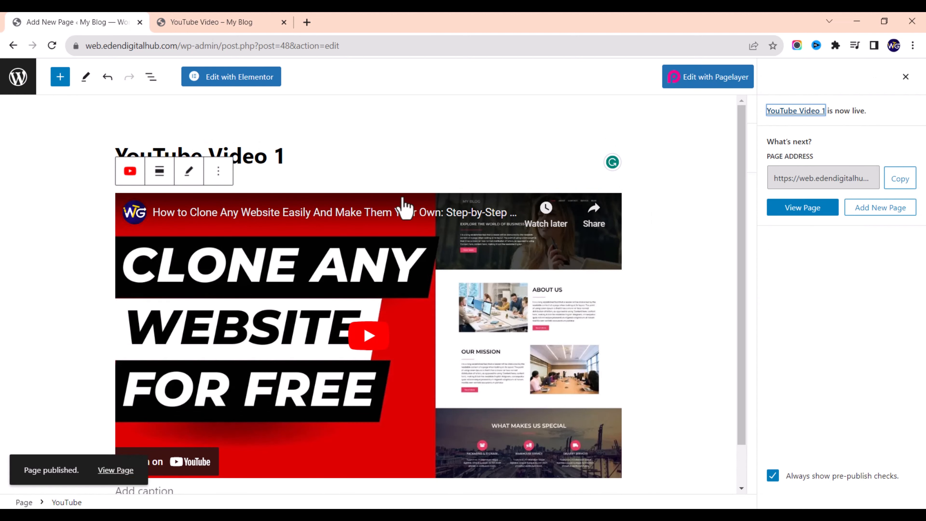
left_click(115, 471)
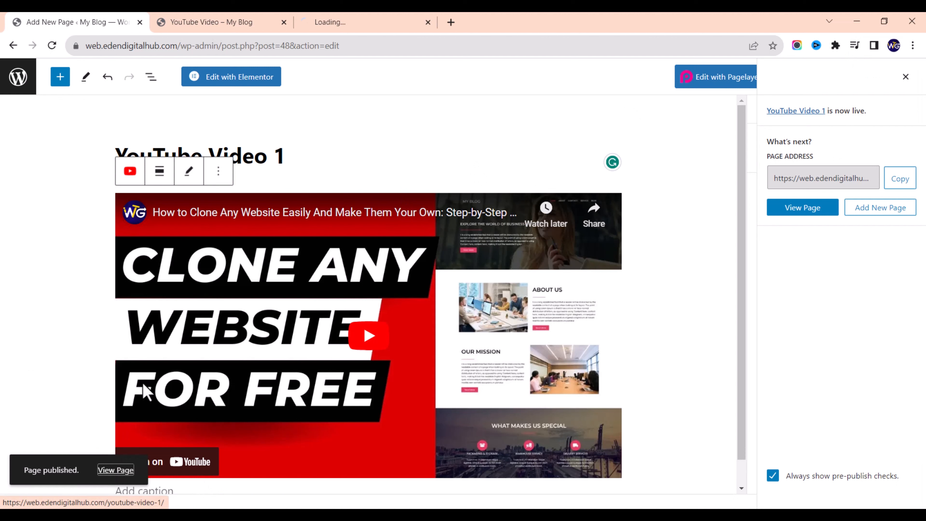
left_click(310, 16)
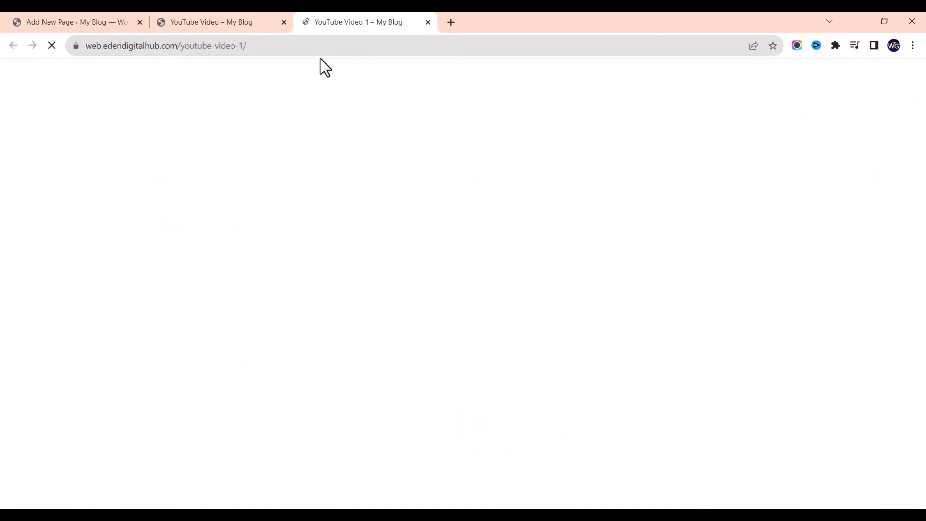
scroll(299, 287, "down", 6)
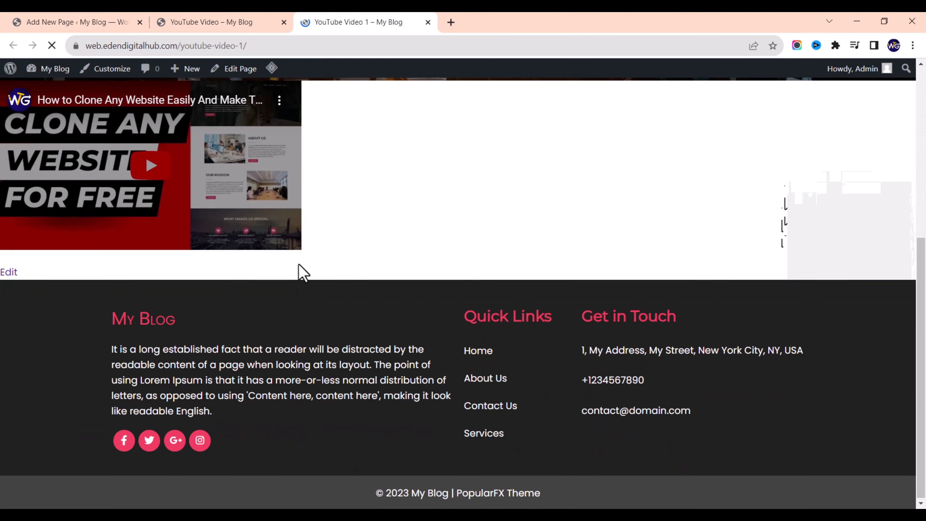
scroll(300, 266, "up", 6)
scroll(310, 221, "down", 6)
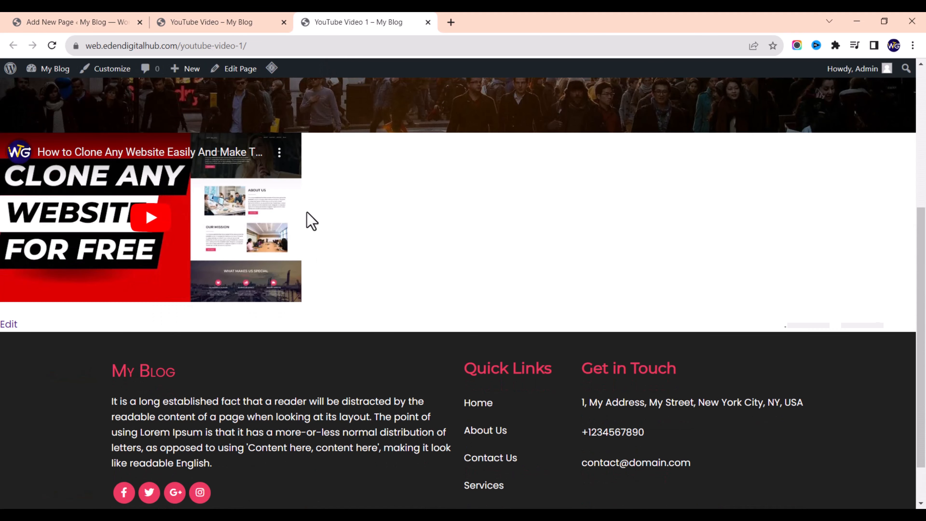
scroll(288, 211, "up", 6)
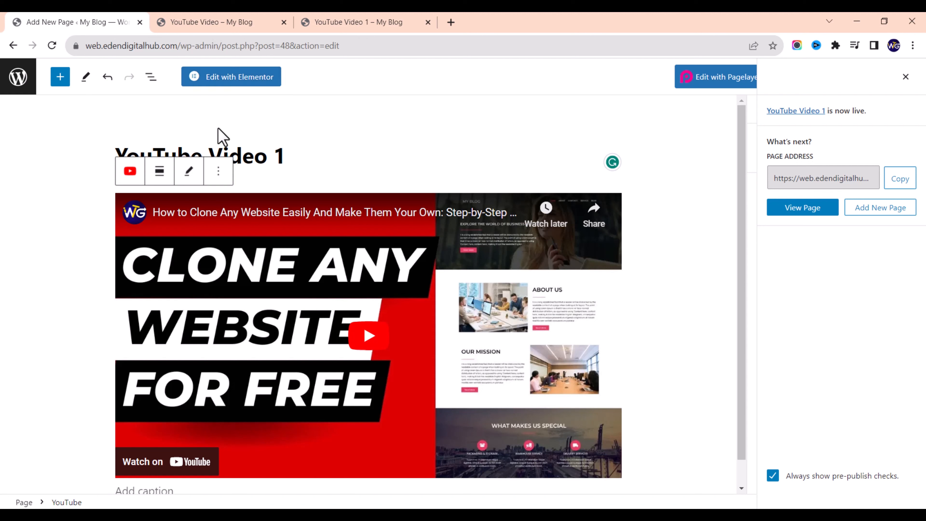
Open the page in the Elementor editor, delete the container holding the existing video, and close the Navigator.
left_click(233, 82)
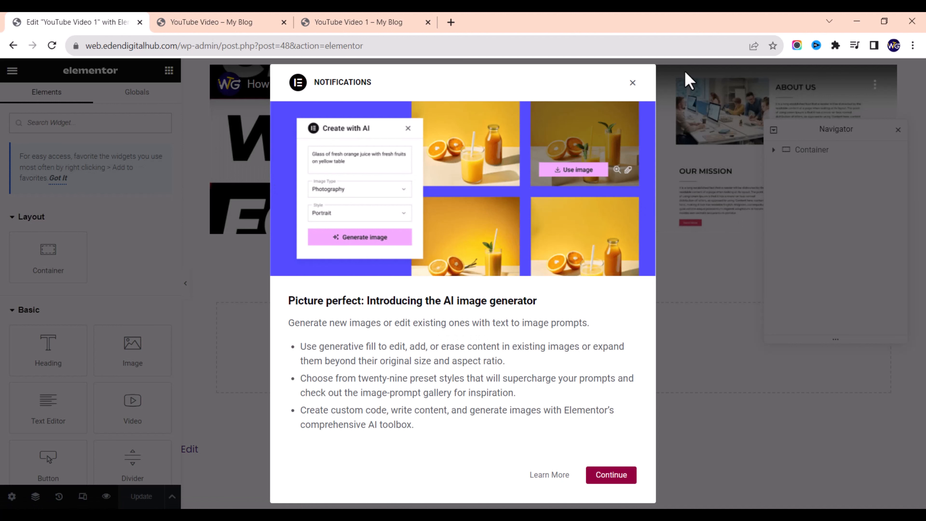
left_click(633, 83)
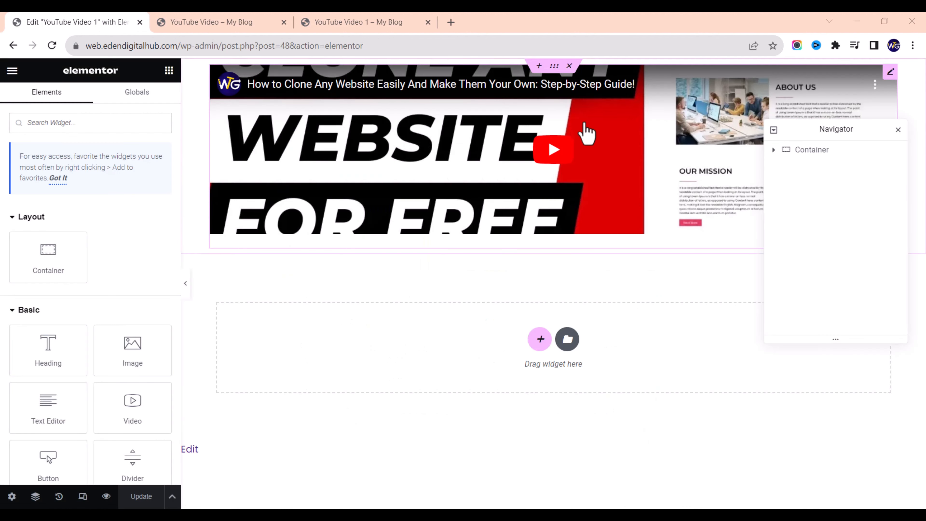
key("Delete")
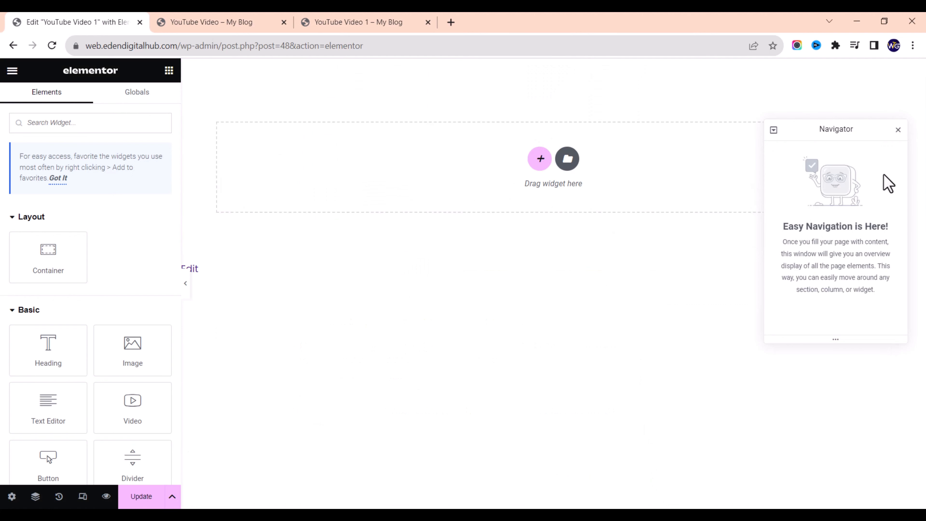
left_click(898, 130)
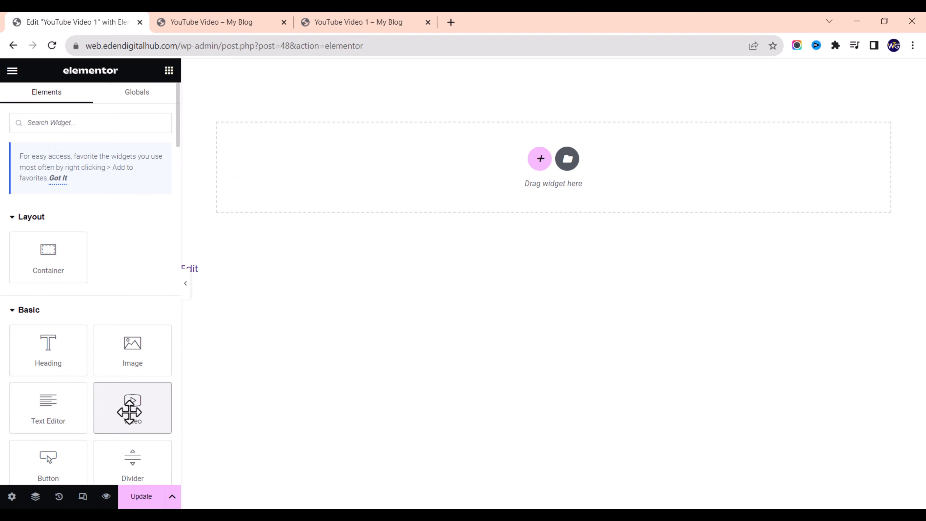
left_click_drag(129, 412, 531, 176)
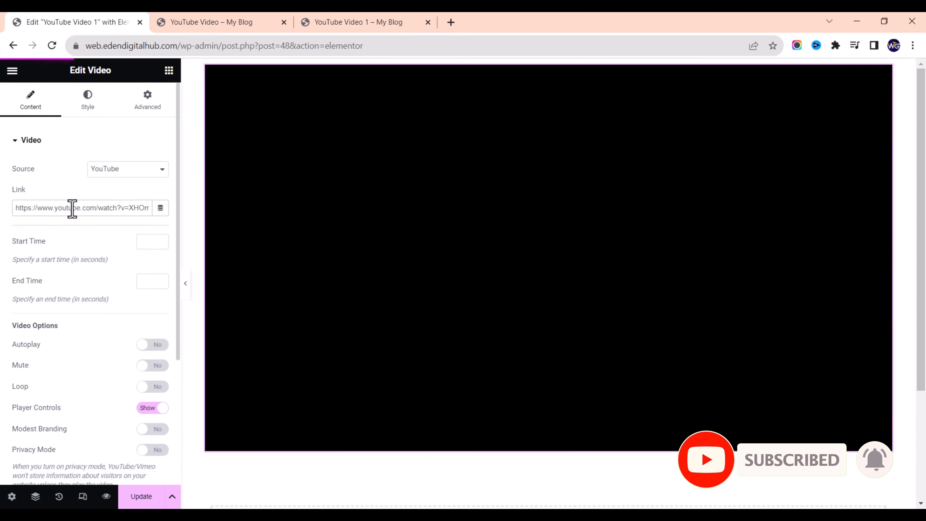
triple_click(72, 209)
type("https://youtu.be/Dkze1gmO5Eg")
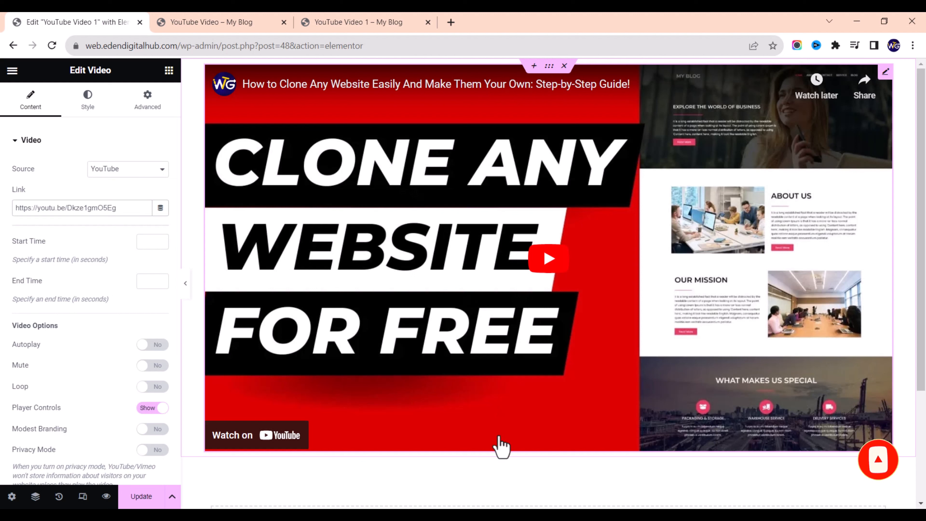
left_click(141, 497)
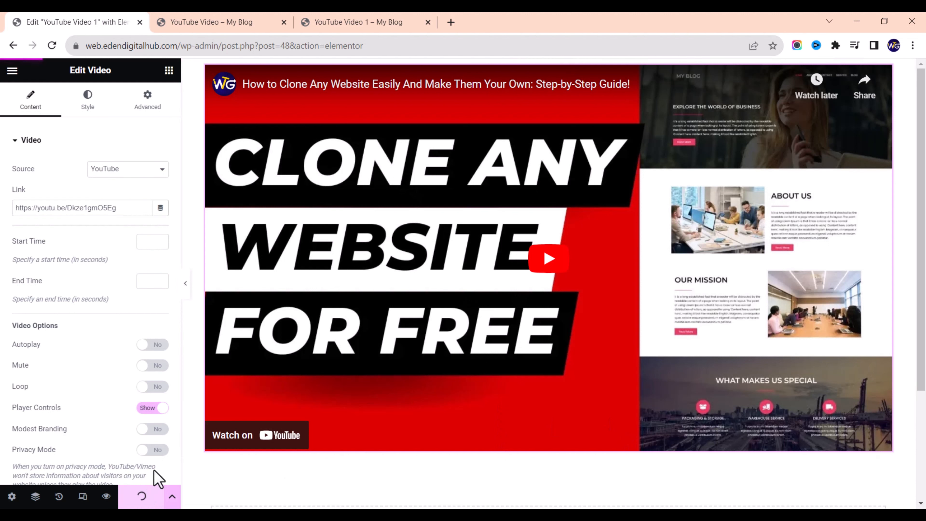